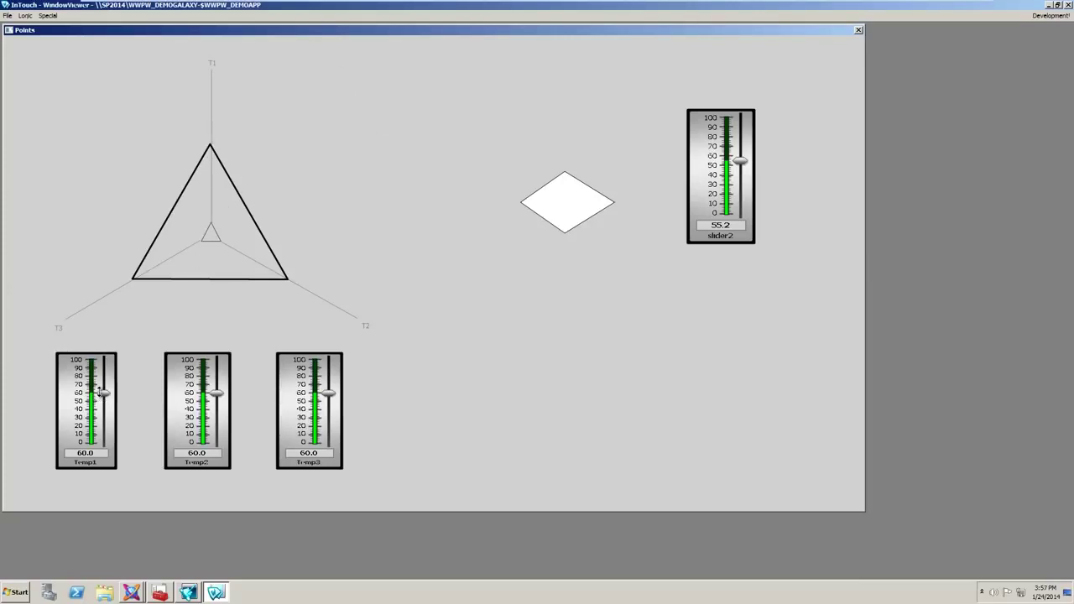
- Set Temp1 to 83.7, Temp2 to 39.6 and Temp3 to 77.6 to reshape the triangle plot
left_click_drag(102, 393, 100, 370)
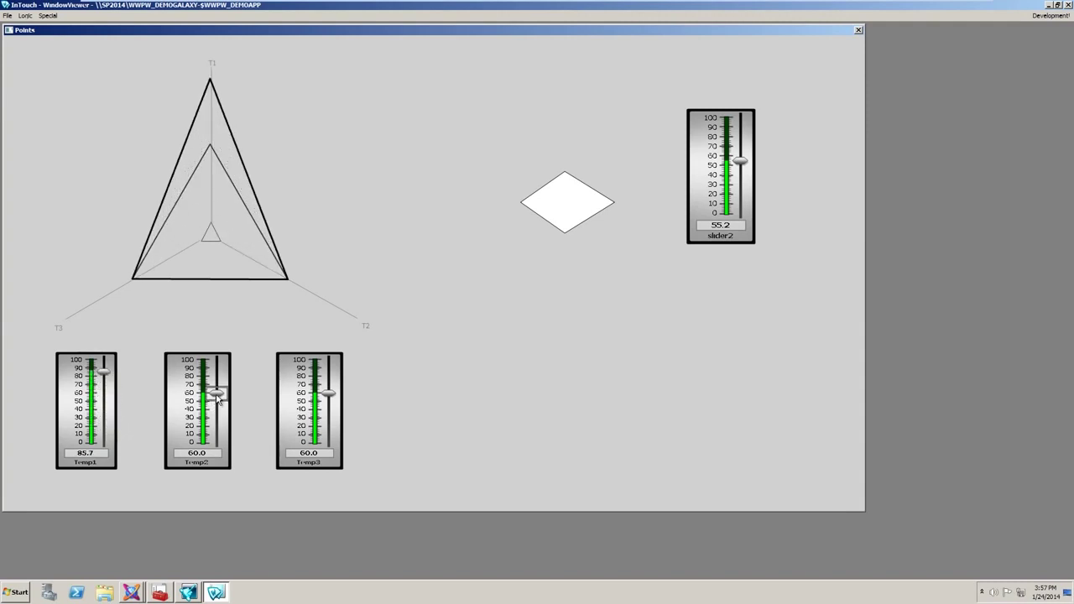
left_click_drag(217, 394, 216, 410)
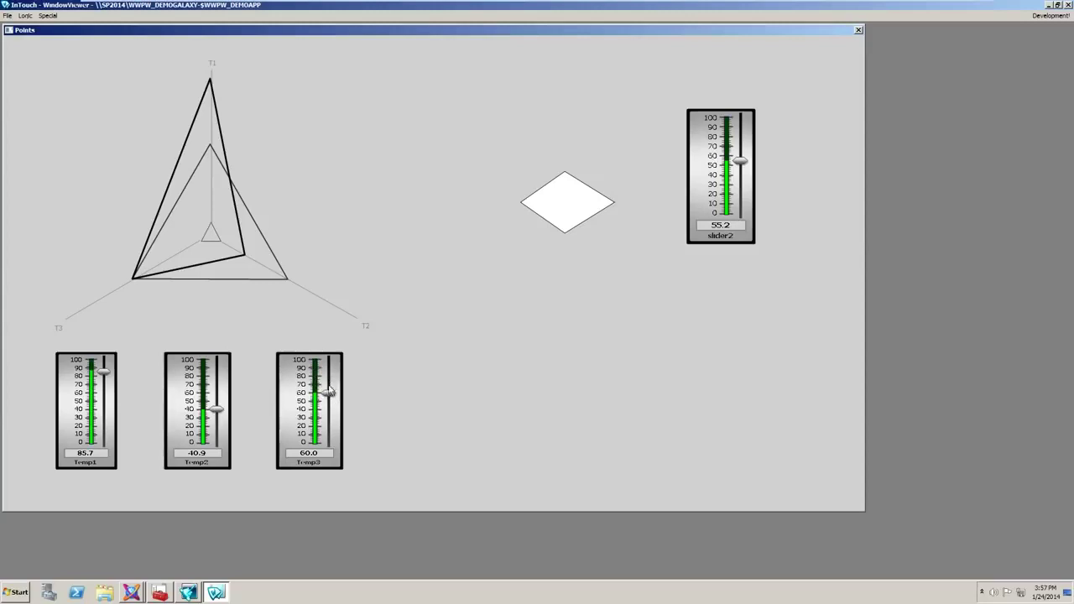
left_click_drag(327, 392, 329, 380)
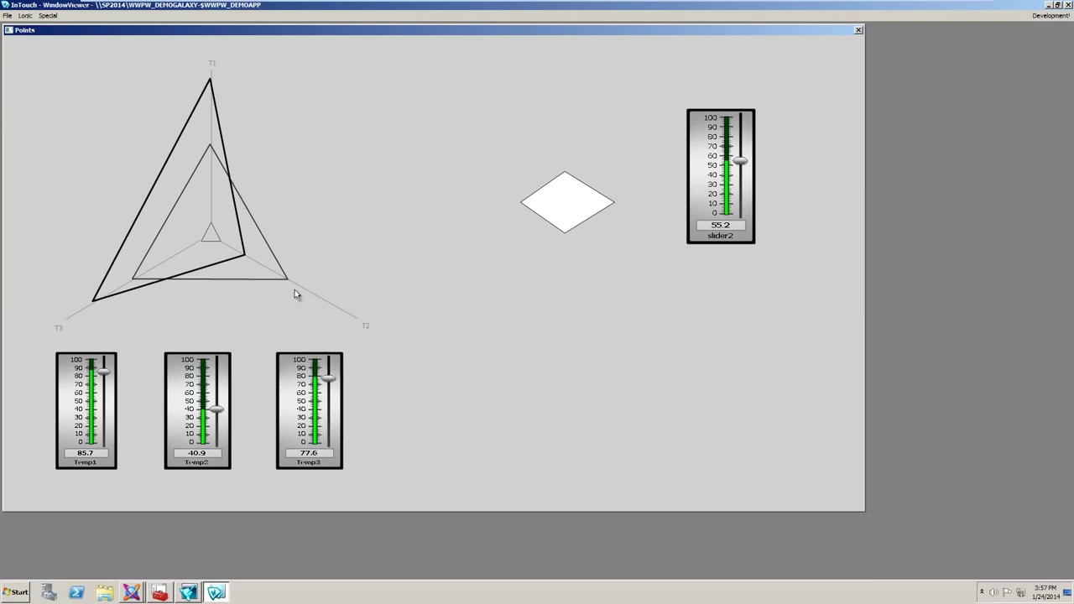
mouse_move(220, 410)
left_mouse_down()
mouse_move(227, 371)
mouse_move(228, 412)
left_mouse_up()
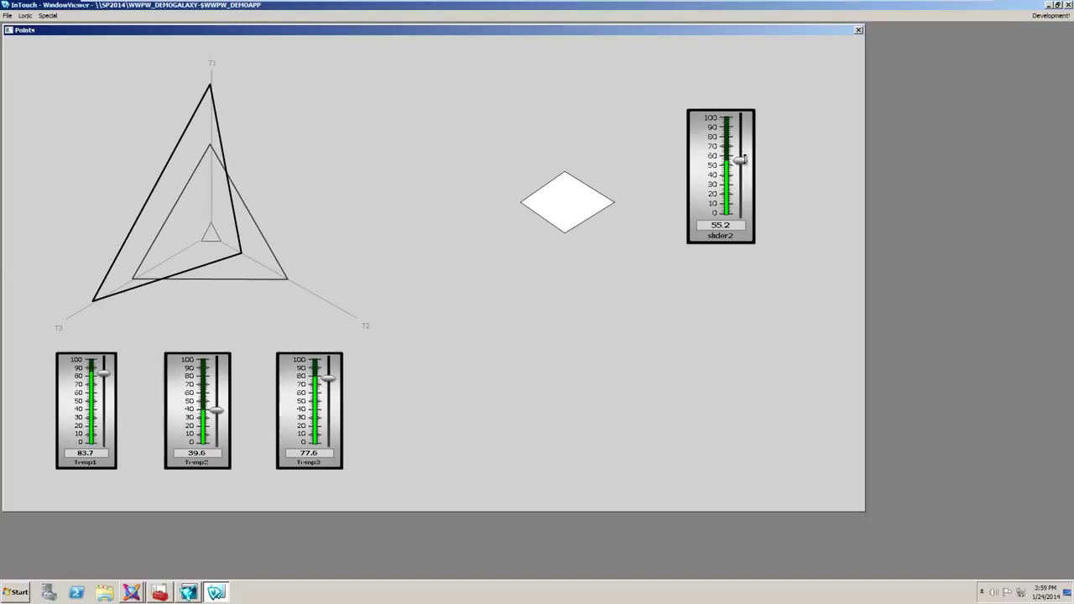
- Move slider2 down to flatten and shrink the diamond
left_click_drag(741, 161, 742, 130)
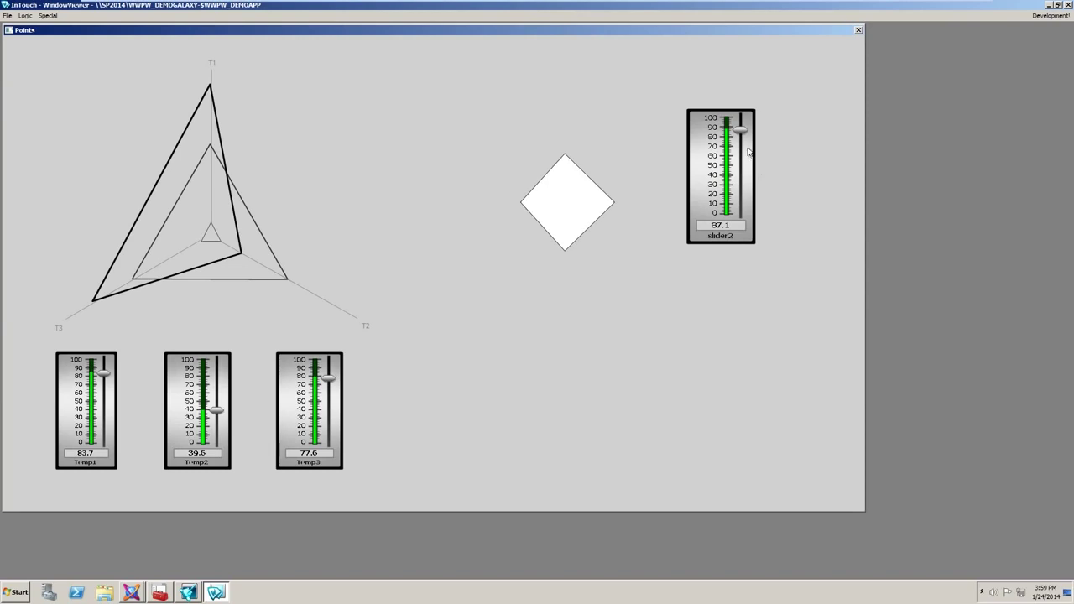
left_click_drag(742, 130, 744, 194)
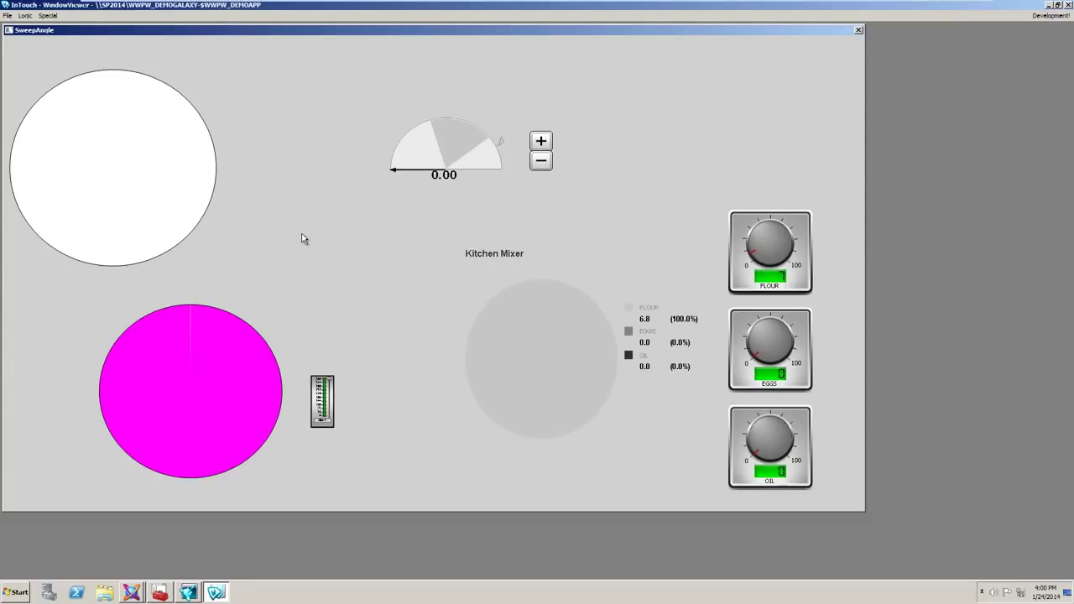
- Reduce the white circle to a narrow wedge, then widen its sweep to roughly 150 degrees
left_click(166, 156)
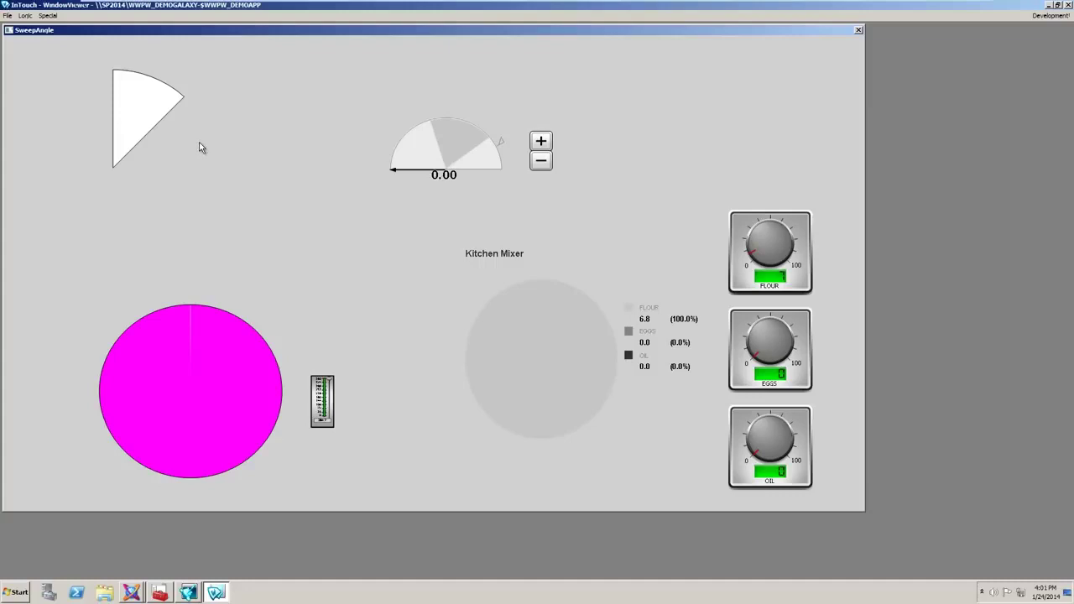
left_click(144, 111)
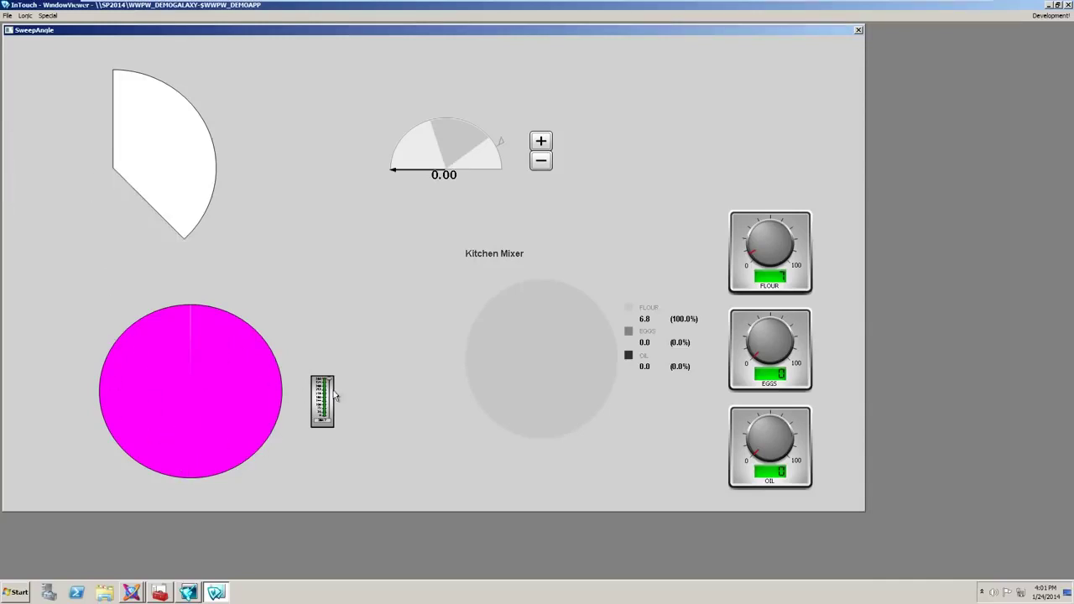
- Lower the magenta pie's slider to narrow it to about a 90-degree wedge
mouse_move(333, 394)
left_mouse_down()
mouse_move(334, 422)
mouse_move(333, 395)
left_mouse_up()
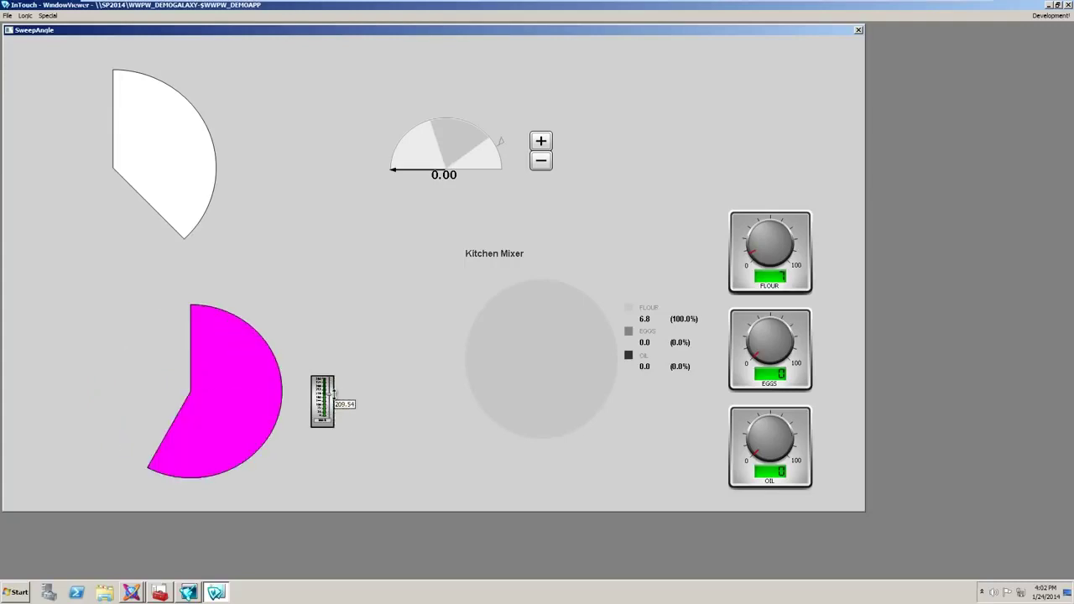
left_click_drag(332, 394, 332, 417)
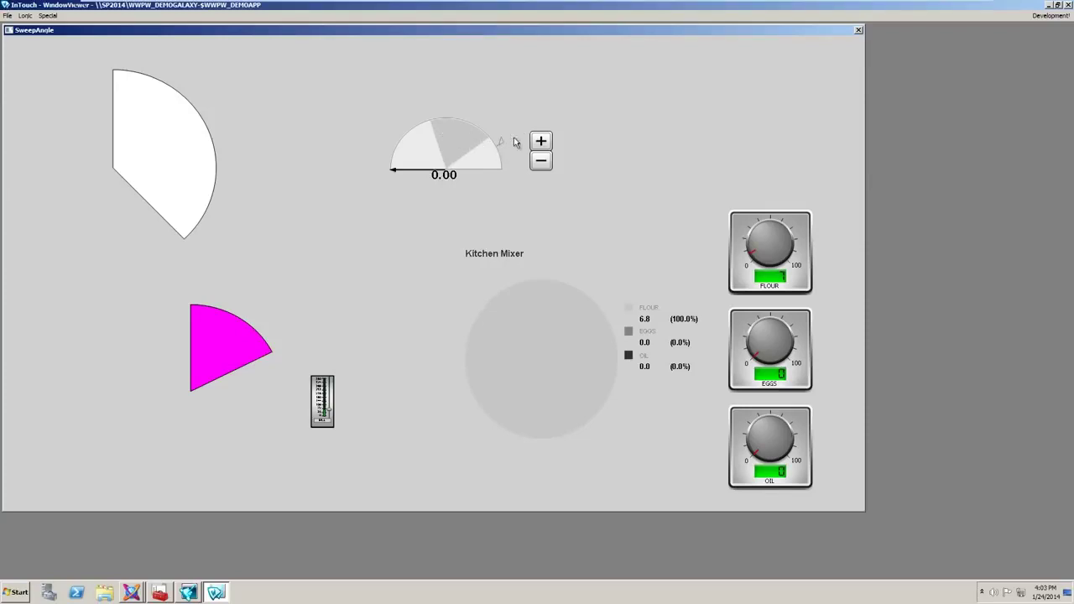
left_click(541, 141)
left_click(541, 142)
left_click(541, 141)
left_click(541, 141)
left_click(541, 141)
left_click(541, 141)
left_click(541, 141)
left_click(542, 141)
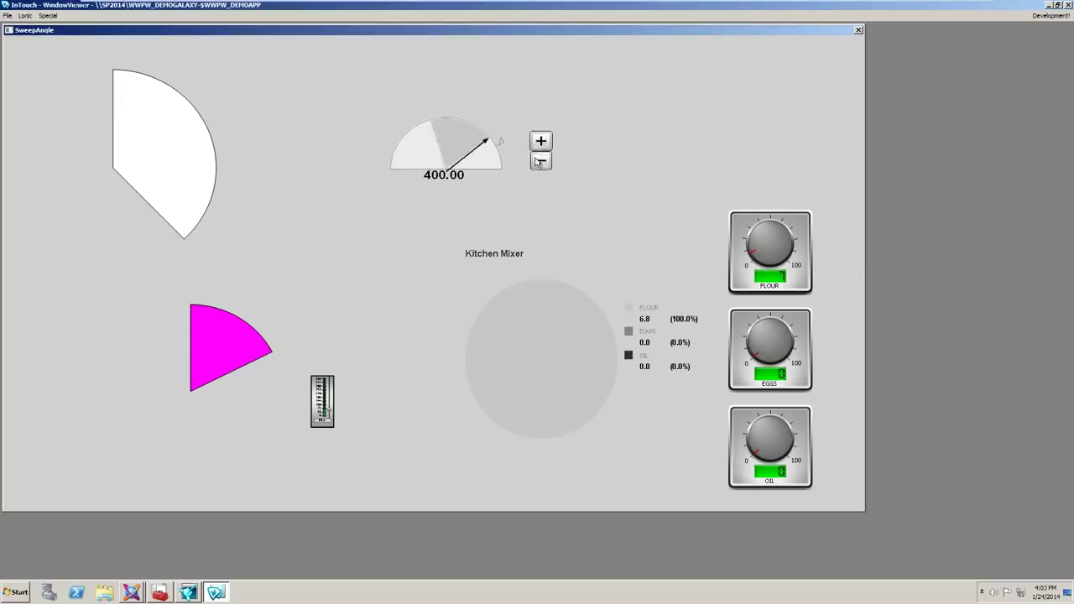
left_click(539, 161)
left_click(539, 161)
left_click(539, 161)
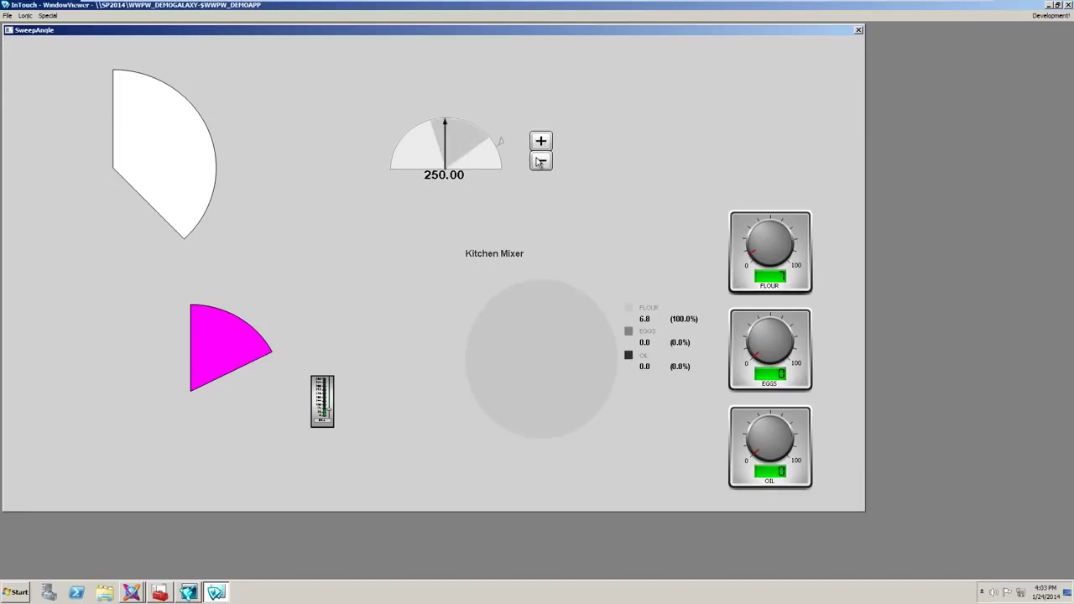
left_click(539, 162)
left_click(541, 141)
- Turn the EGGS, OIL and FLOUR knobs until the pie shows flour 9.7%, eggs 37.1% and oil 53.3%
left_click_drag(751, 355, 749, 344)
left_click_drag(765, 458, 751, 437)
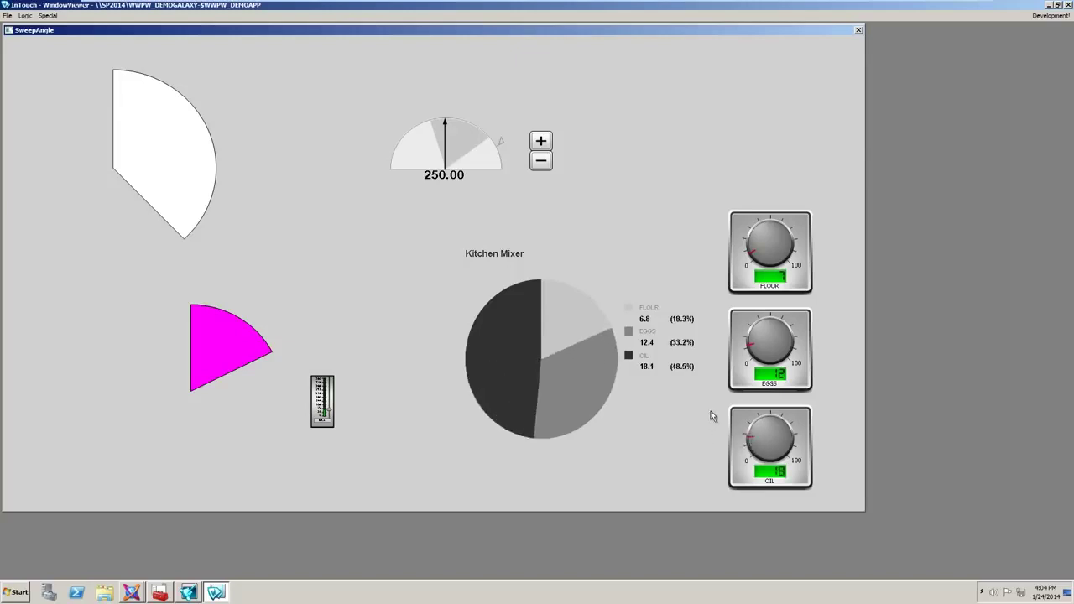
mouse_move(747, 344)
left_mouse_down()
mouse_move(761, 322)
mouse_move(755, 334)
mouse_move(765, 334)
left_mouse_up()
left_click_drag(764, 256, 751, 248)
mouse_move(760, 438)
left_mouse_down()
mouse_move(771, 418)
mouse_move(751, 438)
mouse_move(754, 426)
left_mouse_up()
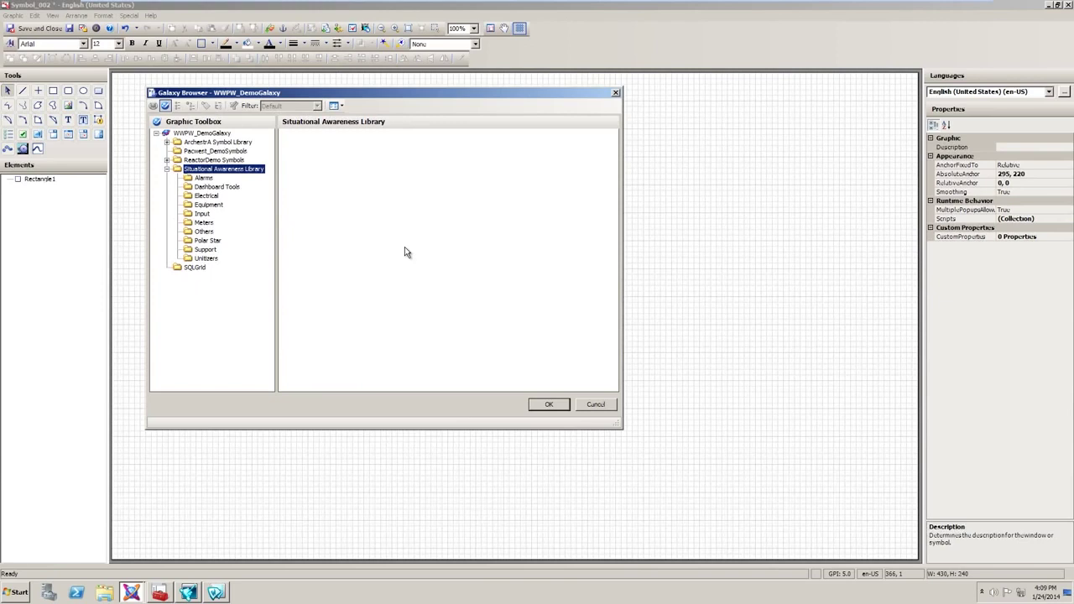
- Show the Polar Star folder's five symbols, SA_PolarStar_3_Spoke through SA_PolarStar_8_Spoke
left_click(206, 241)
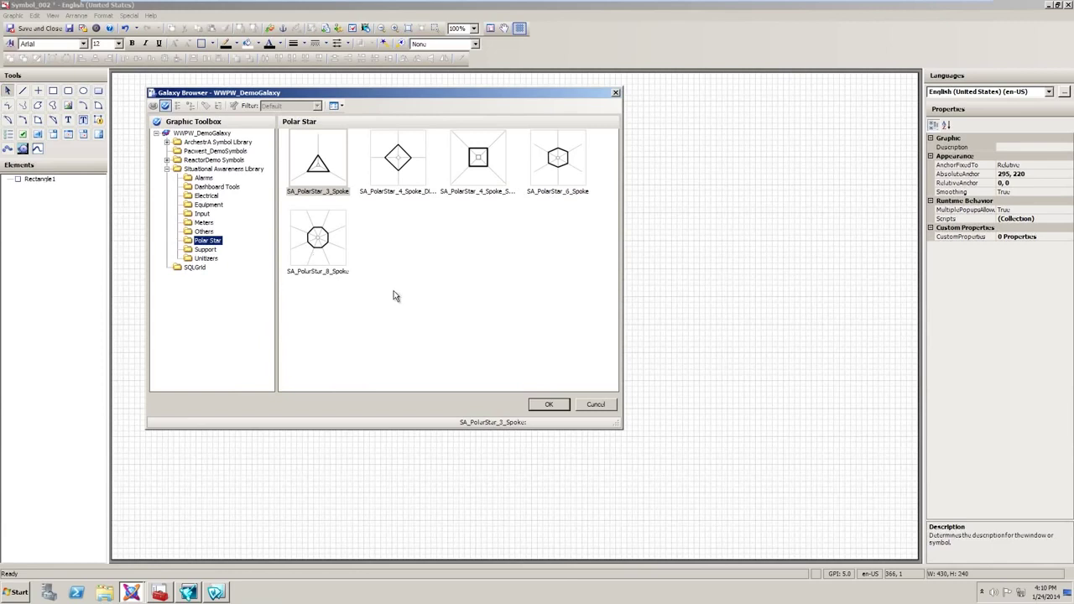
- Browse the Meters and Dashboard Tools folders, pick SA_PieChart and confirm with OK
left_click(204, 222)
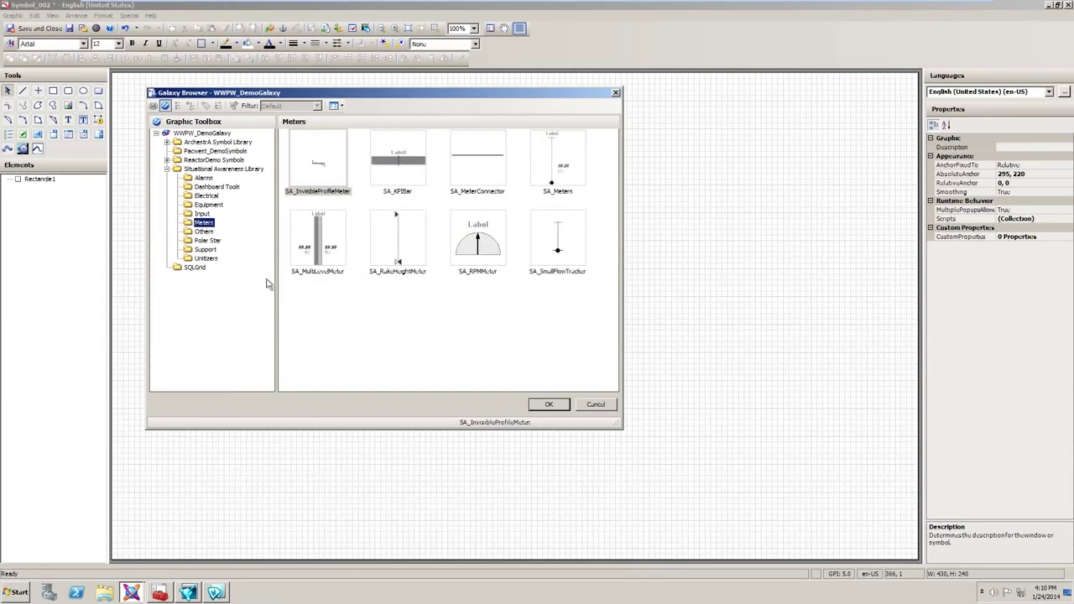
left_click(217, 188)
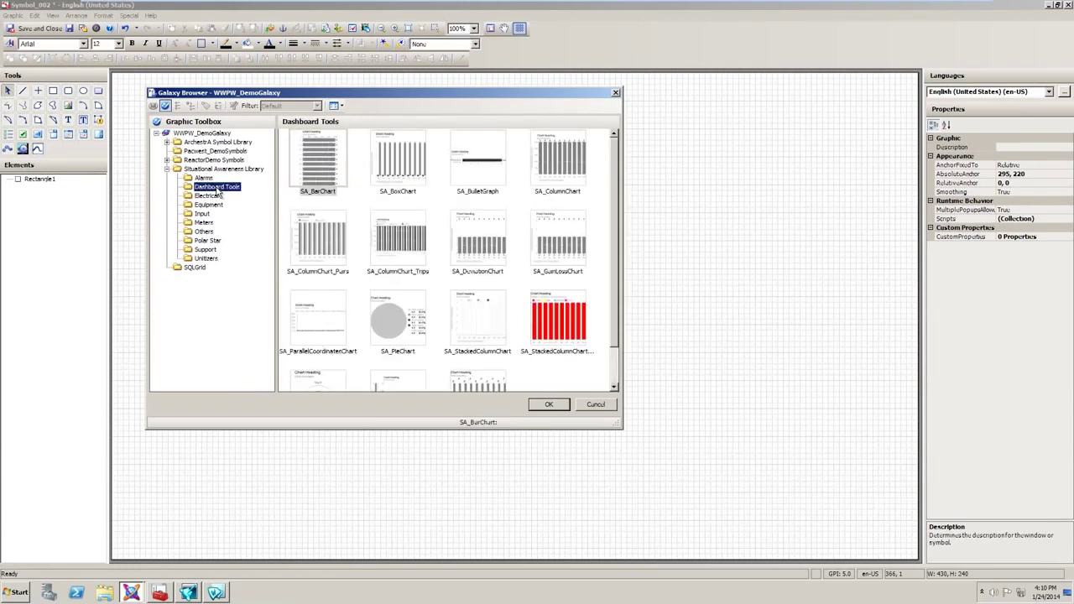
left_click(420, 340)
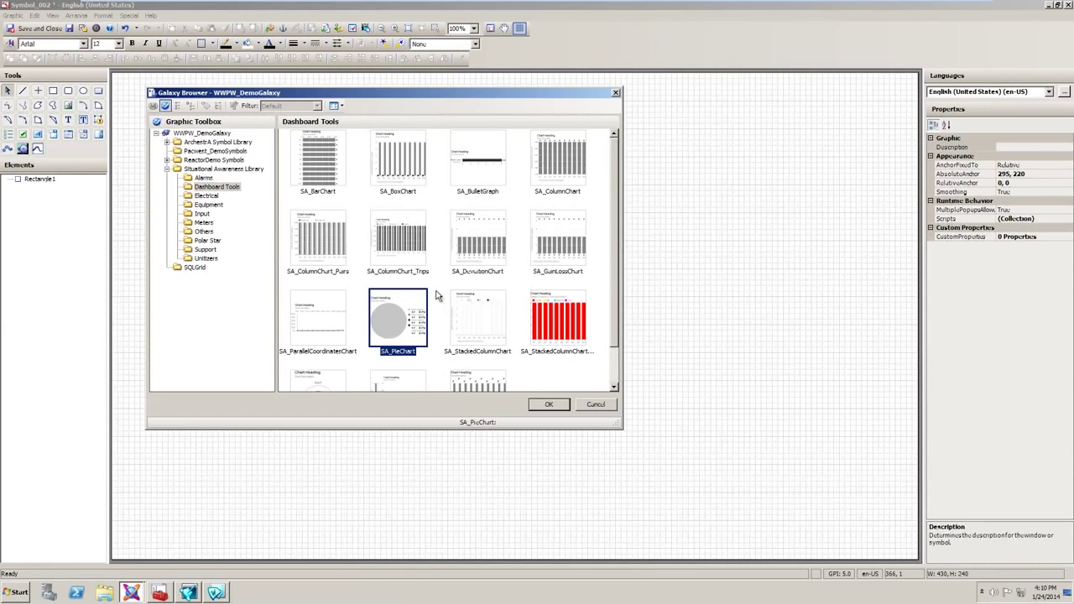
left_click(549, 405)
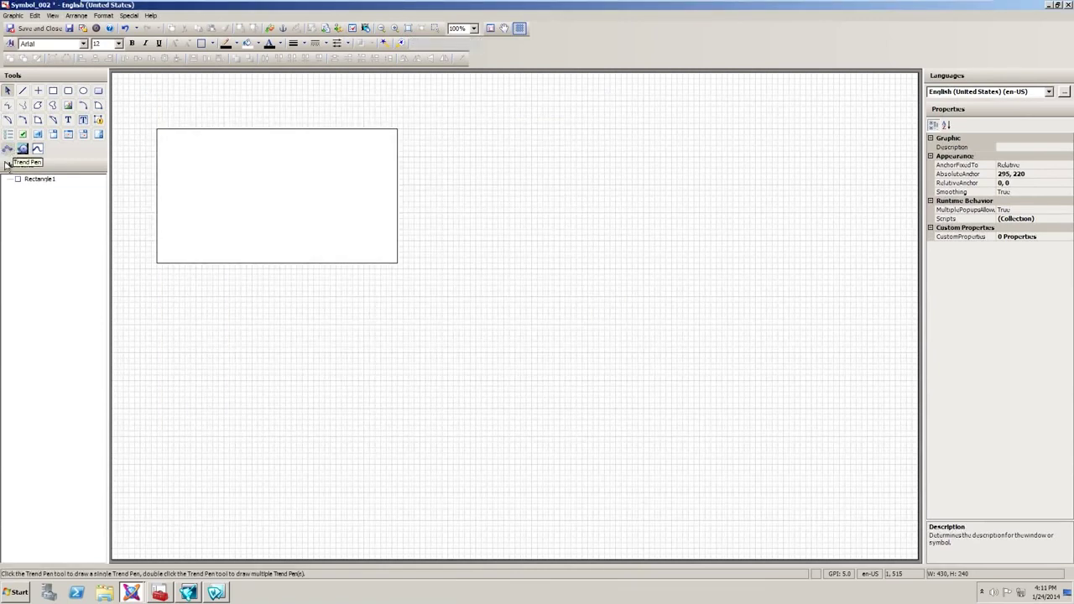
- Select Rectangle1 and list its available animations, such as Fill Style and Pushbutton
left_click(261, 157)
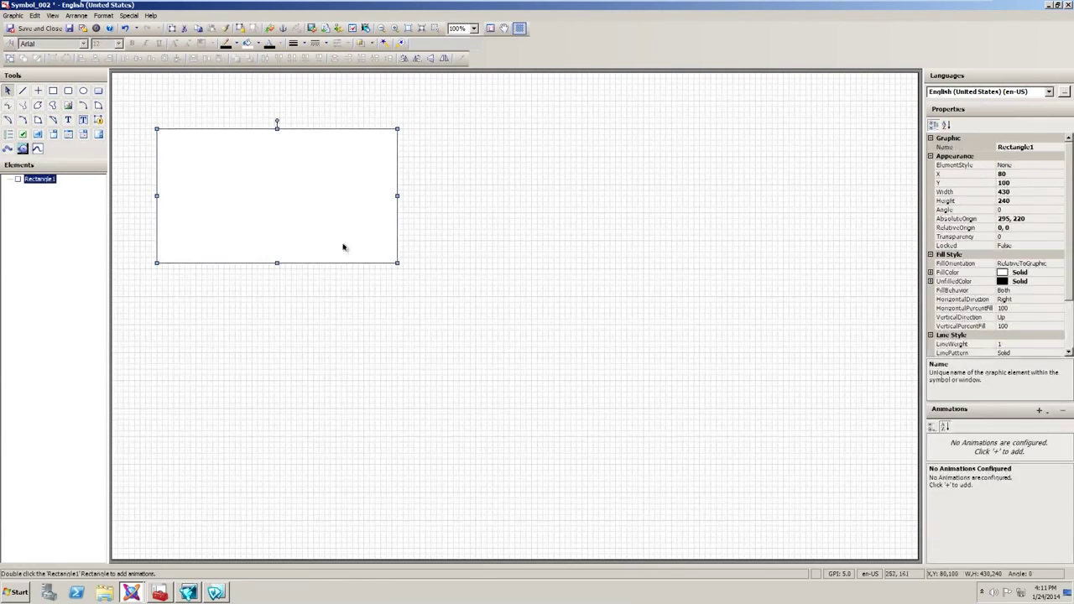
left_click(1039, 411)
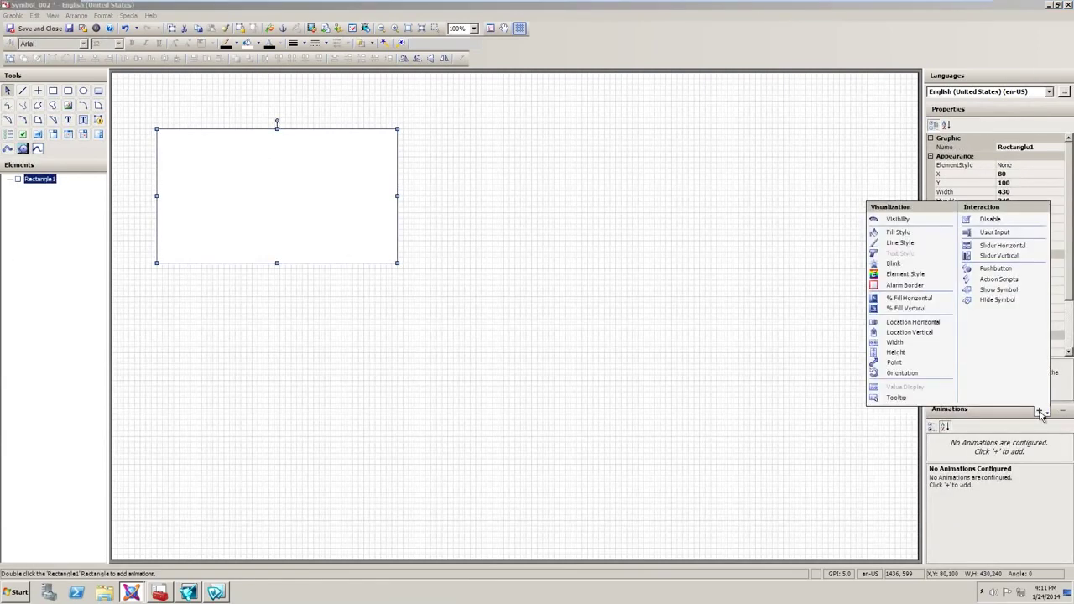